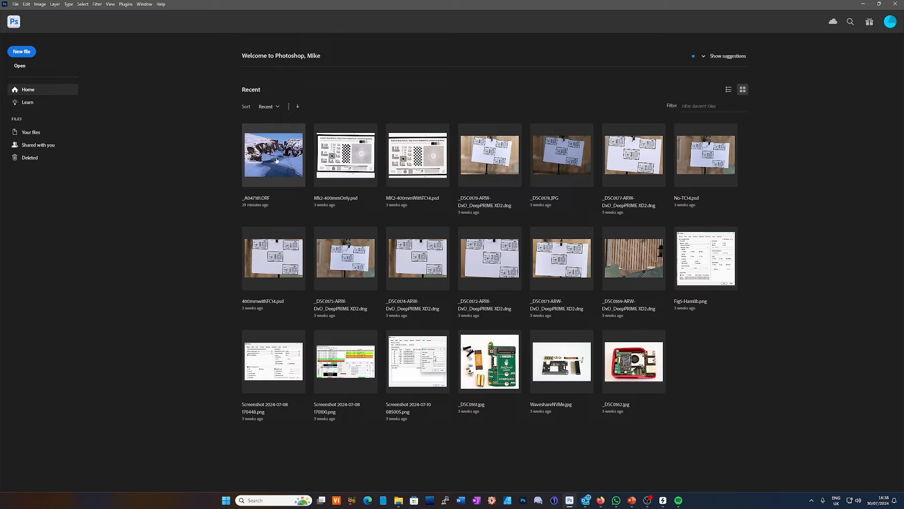
Open the most recent ORF raw photo and fit the whole image in the preview
{"action": "left_click", "coordinate": [276, 162]}
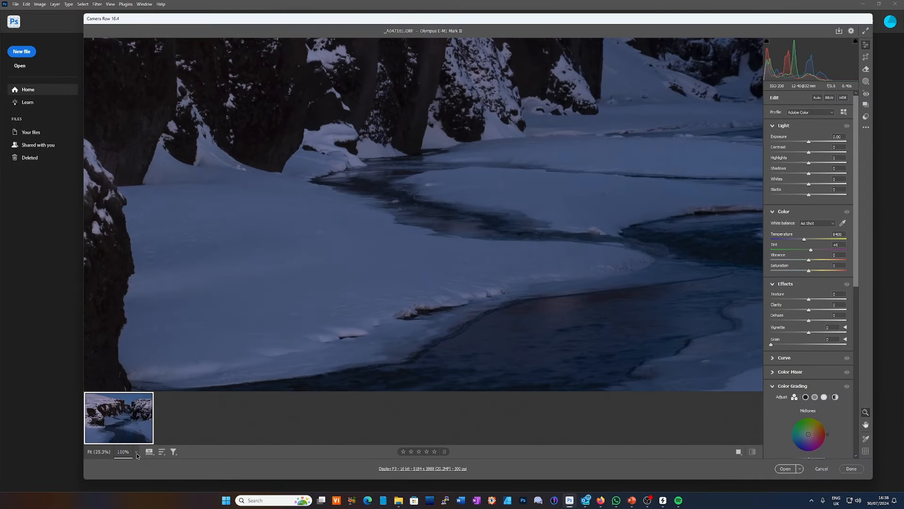
{"action": "left_click", "coordinate": [100, 451]}
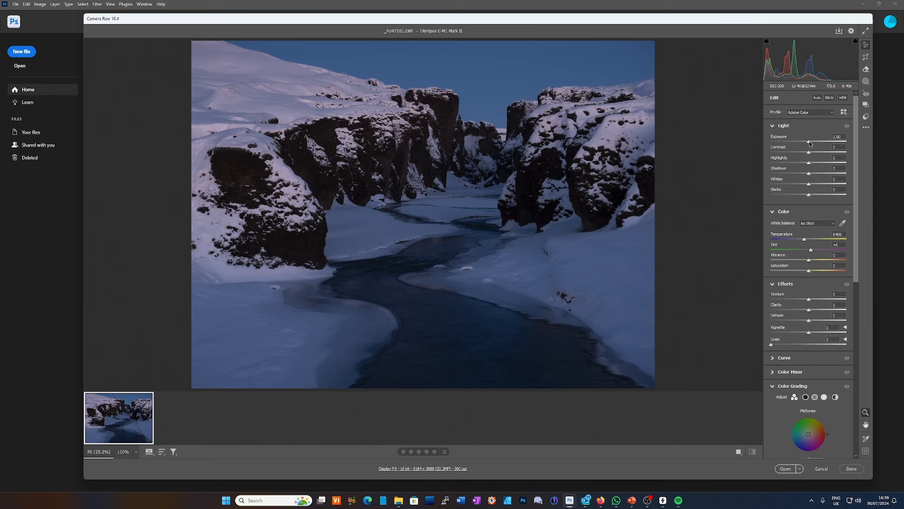
Brighten the photo with Exposure at about +1.6, and set Highlights to -7, Shadows to +10 and Blacks to -11
{"action": "left_click_drag", "start_coordinate": [809, 143], "coordinate": [821, 146]}
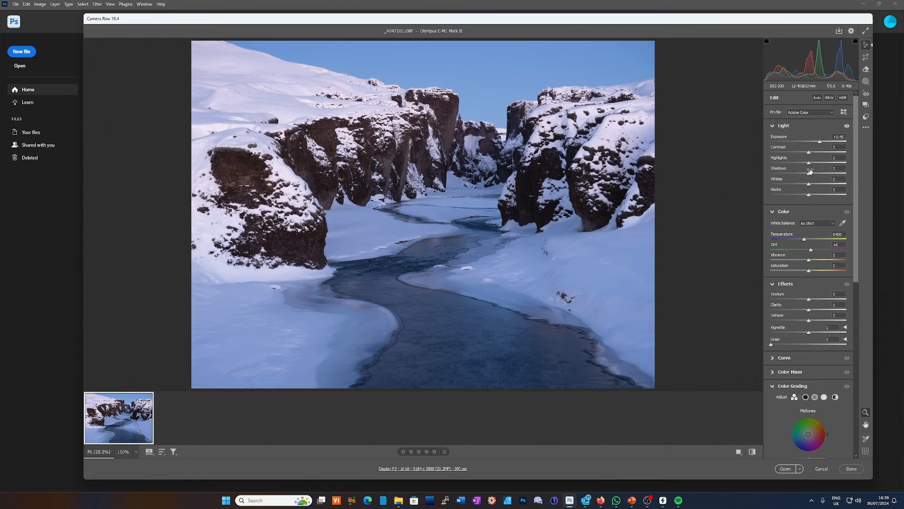
{"action": "left_click_drag", "start_coordinate": [810, 167], "coordinate": [805, 195]}
{"action": "left_click_drag", "start_coordinate": [820, 144], "coordinate": [821, 145]}
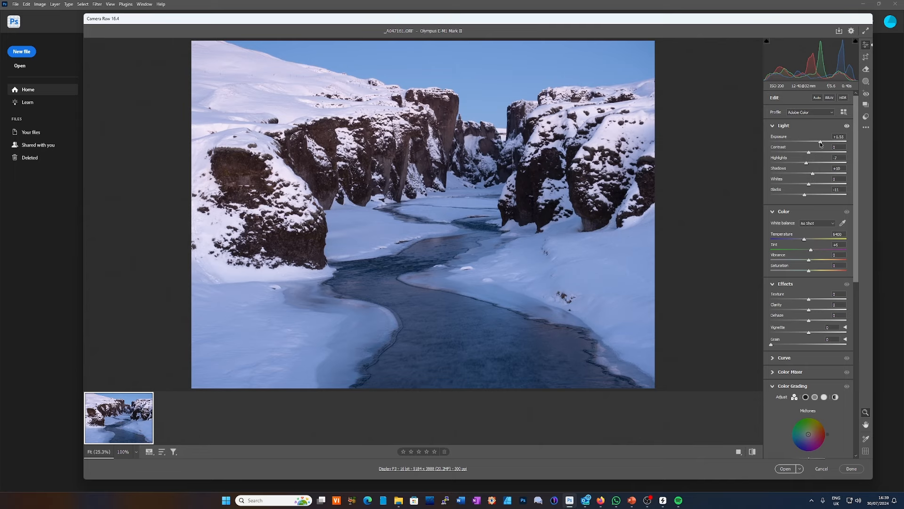
{"action": "left_click_drag", "start_coordinate": [820, 143], "coordinate": [821, 145]}
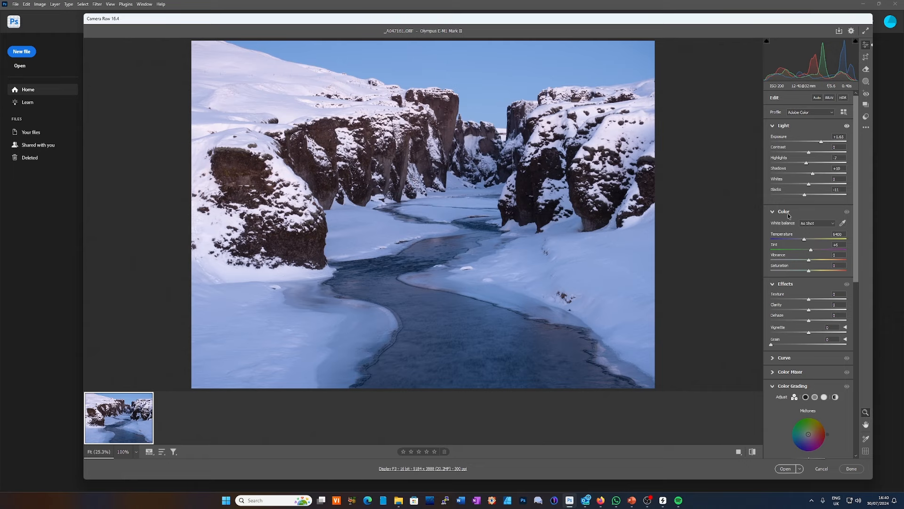
Try a white balance sampled from the snow on the upper-left hillside, and restore the As Shot setting
{"action": "left_click", "coordinate": [842, 224]}
{"action": "left_click", "coordinate": [300, 99]}
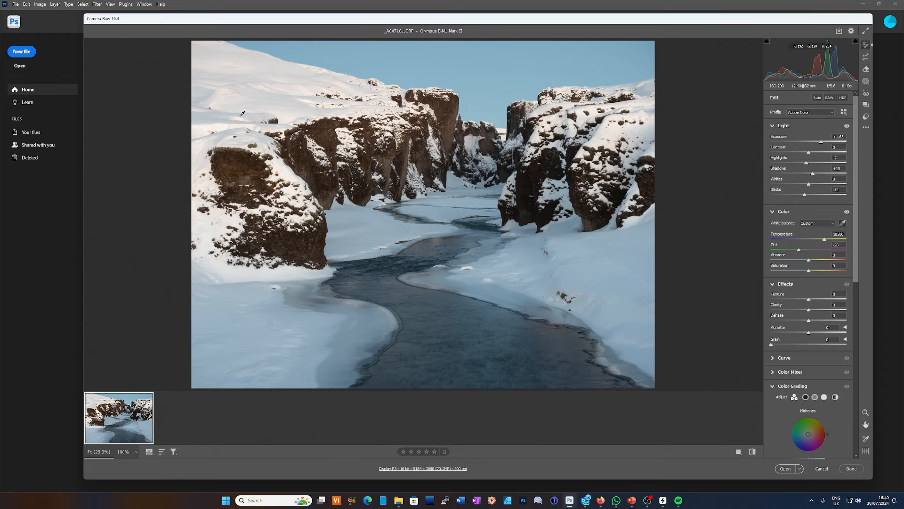
{"action": "left_click", "coordinate": [833, 224]}
{"action": "left_click", "coordinate": [818, 231]}
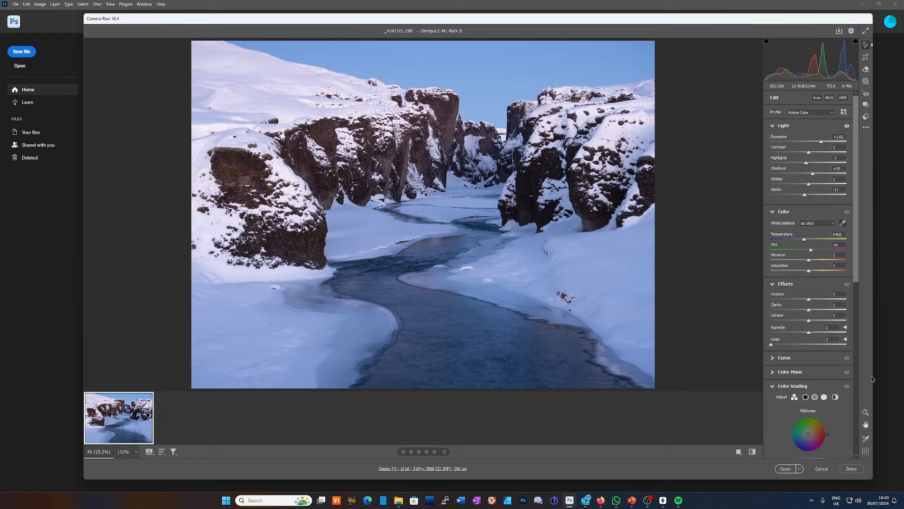
Place two colour sampler points, one on the distant snow above the cliffs and one on the foreground snow beside the river
{"action": "left_click", "coordinate": [867, 440]}
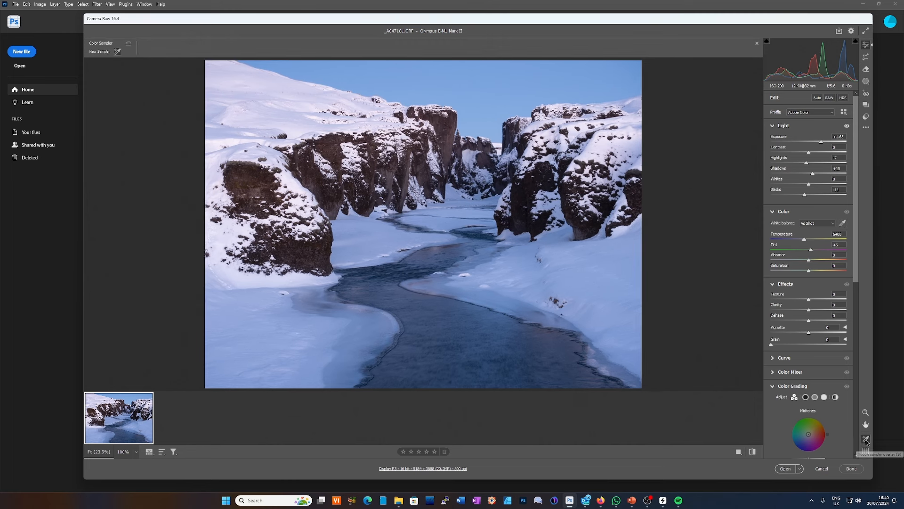
{"action": "left_click", "coordinate": [119, 53]}
{"action": "left_click", "coordinate": [309, 119]}
{"action": "left_click", "coordinate": [332, 325]}
Try strongly warming the temperature to neutralise the foreground snow's blue cast, and restore the As Shot white balance
{"action": "left_click_drag", "start_coordinate": [804, 240], "coordinate": [829, 240]}
{"action": "left_click_drag", "start_coordinate": [832, 239], "coordinate": [843, 236]}
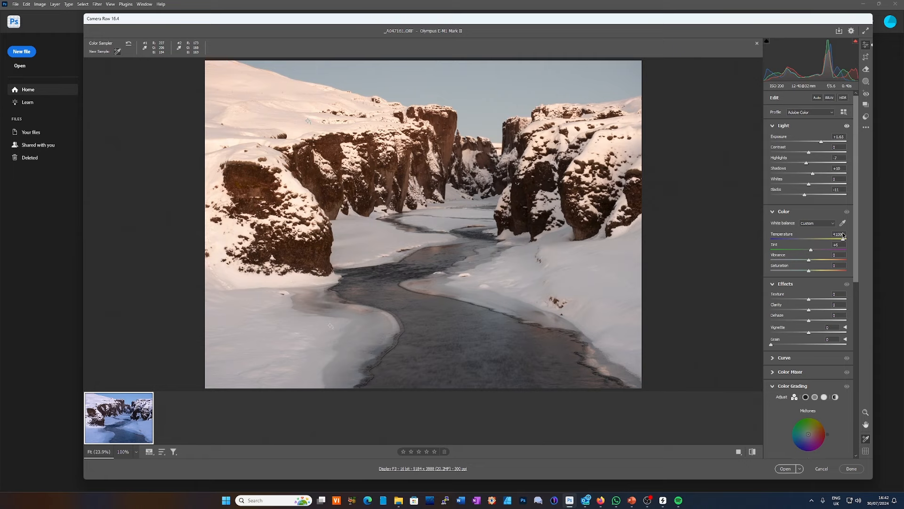
{"action": "left_click_drag", "start_coordinate": [844, 234], "coordinate": [842, 230]}
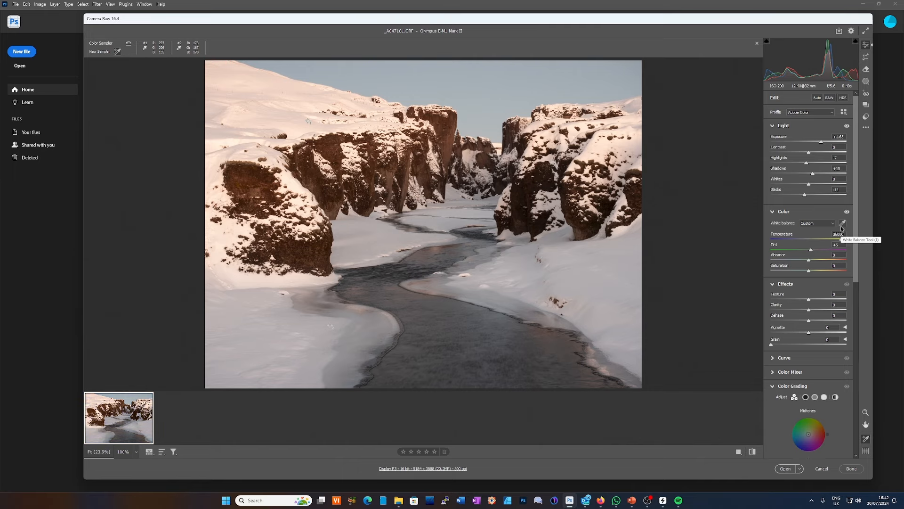
{"action": "left_click", "coordinate": [829, 225]}
{"action": "left_click", "coordinate": [806, 229]}
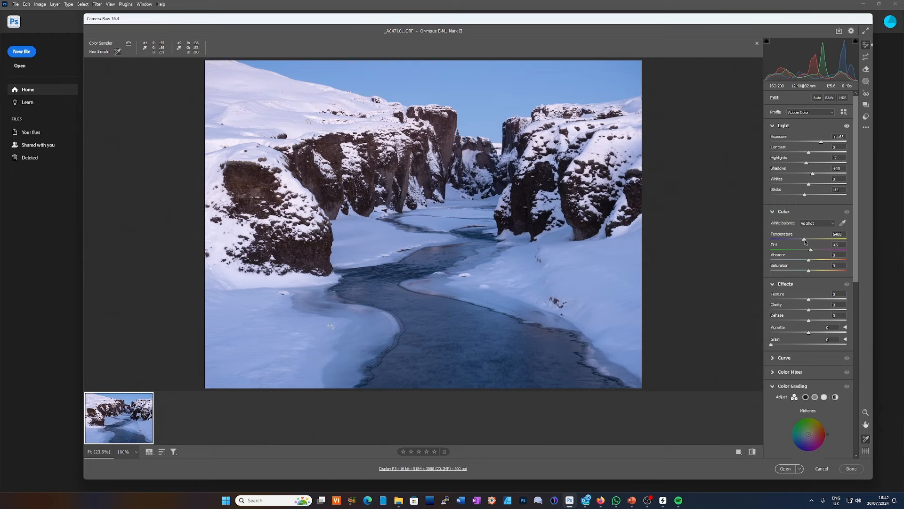
Warm the white balance moderately by setting the temperature to 8700
{"action": "left_click_drag", "start_coordinate": [805, 241], "coordinate": [817, 242]}
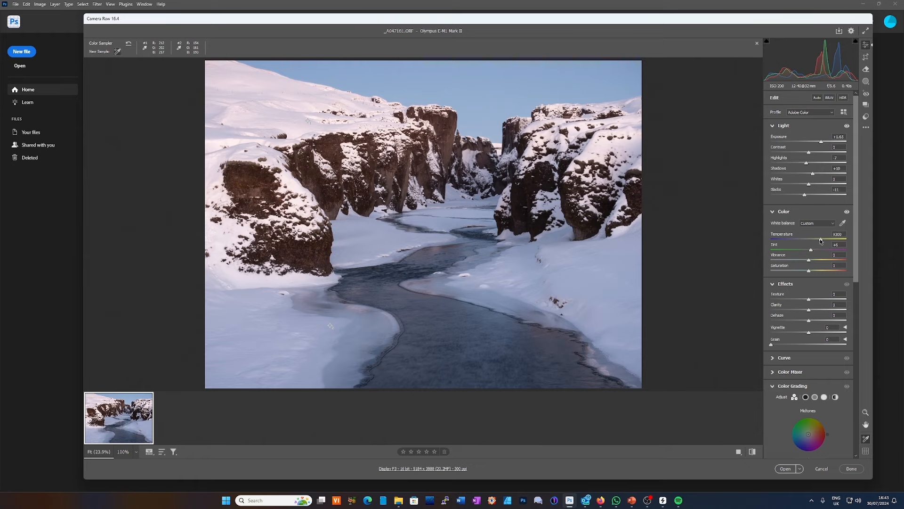
{"action": "left_click_drag", "start_coordinate": [820, 241], "coordinate": [818, 240]}
Try a yellow midtone tint in Color Grading at about hue 60 and saturation 45, and reset the midtones
{"action": "left_click_drag", "start_coordinate": [855, 107], "coordinate": [870, 254]}
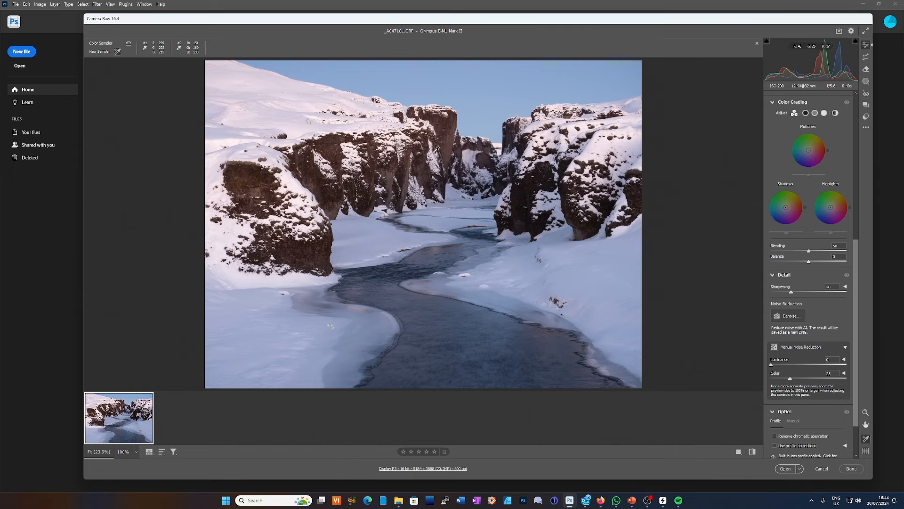
{"action": "left_click_drag", "start_coordinate": [856, 292], "coordinate": [855, 262]}
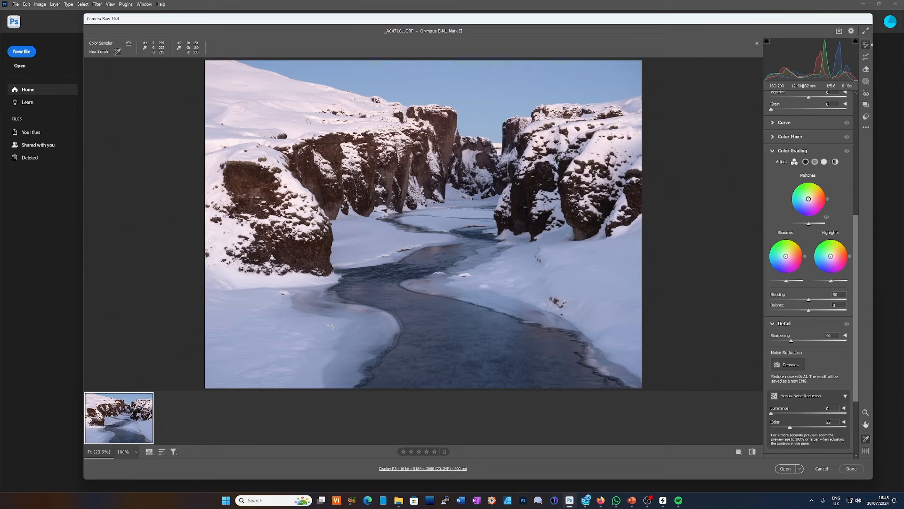
{"action": "left_click_drag", "start_coordinate": [808, 198], "coordinate": [810, 192]}
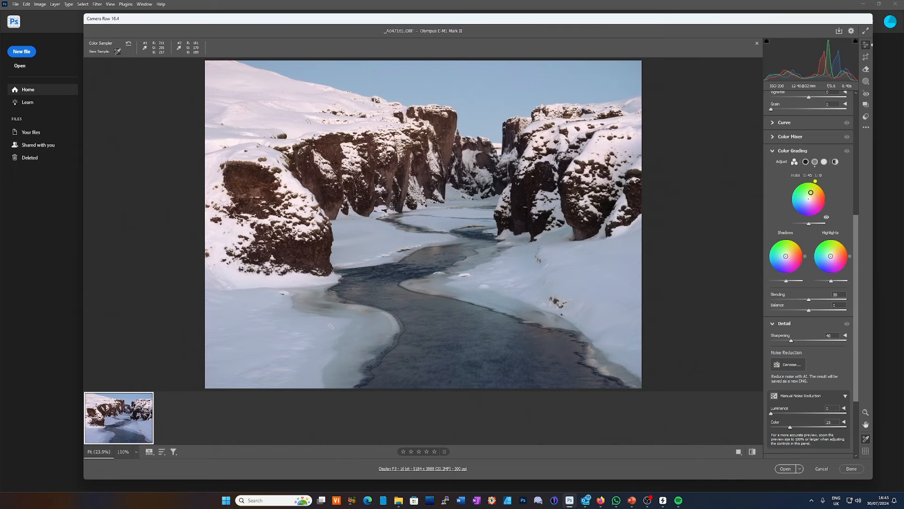
{"action": "left_click_drag", "start_coordinate": [810, 193], "coordinate": [812, 191]}
{"action": "double_click", "coordinate": [812, 190]}
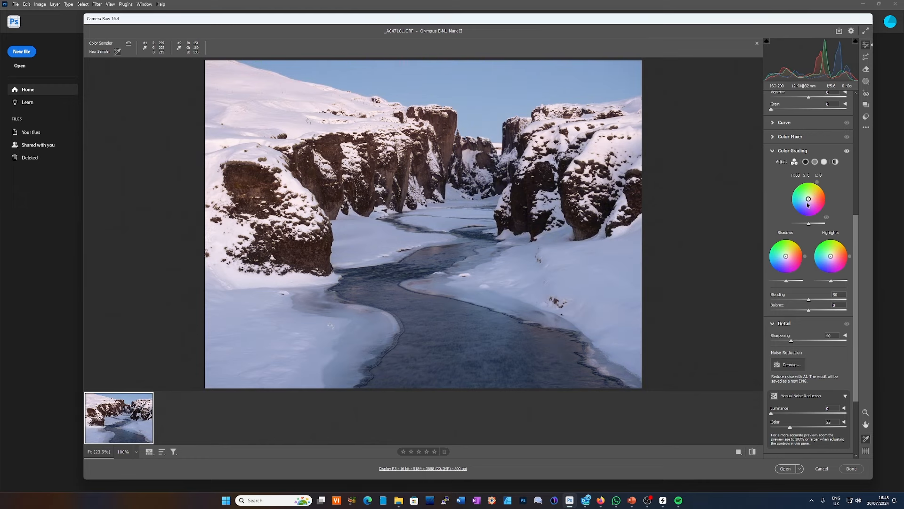
Try a warmer midtone tint at about hue 52 and saturation 41, and reset the midtones
{"action": "left_click_drag", "start_coordinate": [808, 199], "coordinate": [812, 194]}
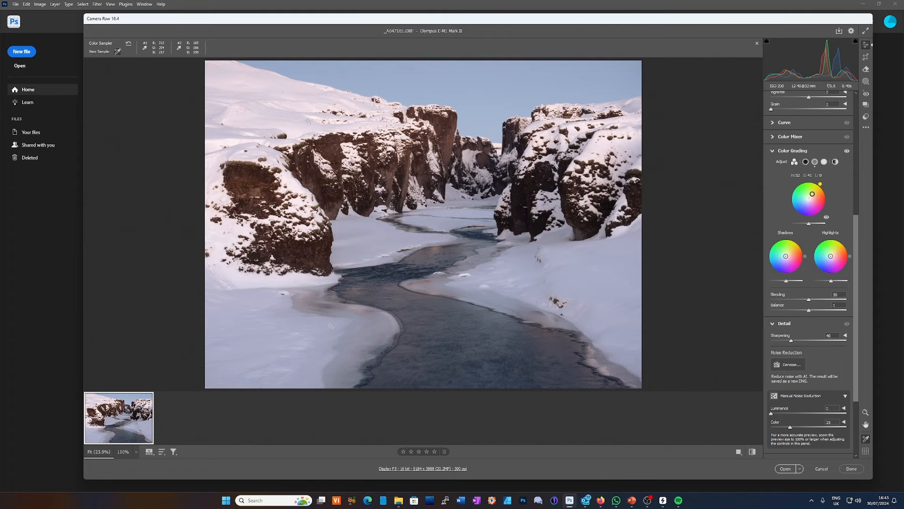
{"action": "left_click_drag", "start_coordinate": [813, 194], "coordinate": [812, 195]}
{"action": "double_click", "coordinate": [811, 195]}
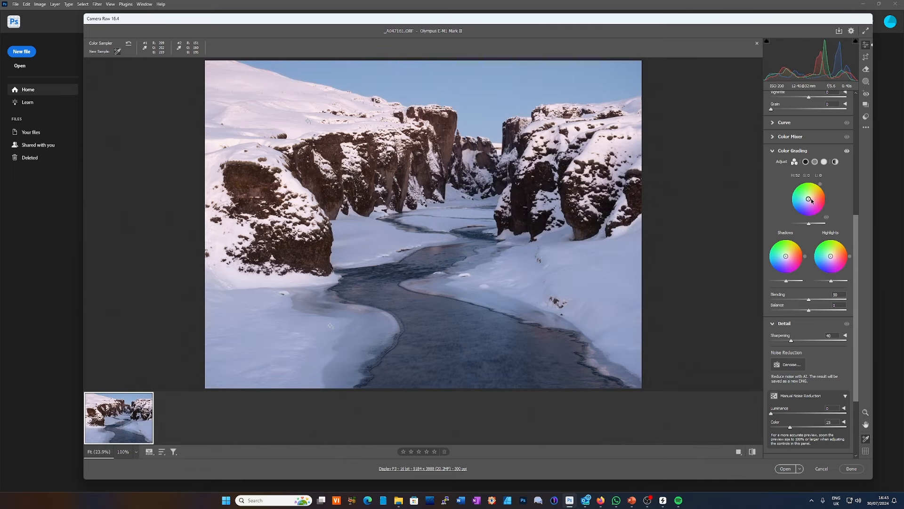
Tint the midtones slightly toward orange-yellow in Color Grading to reduce the blue in the shaded snow
{"action": "left_click_drag", "start_coordinate": [808, 199], "coordinate": [812, 195]}
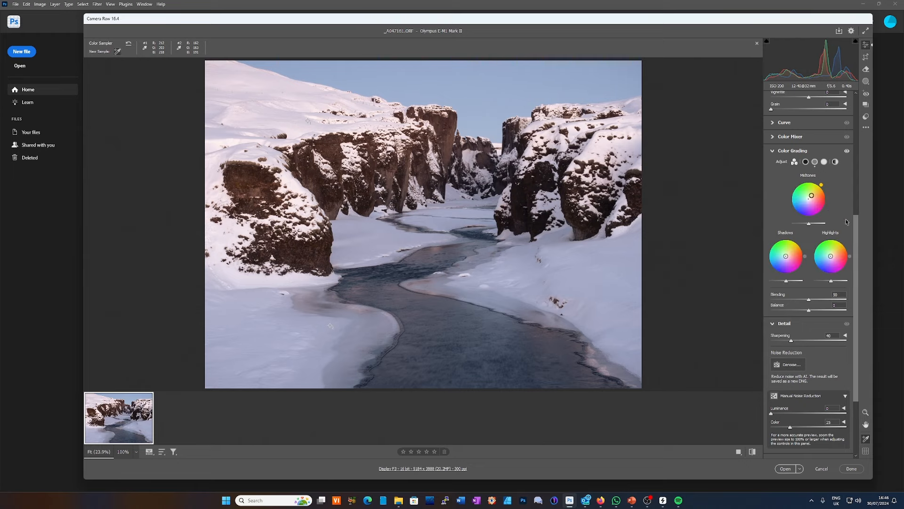
{"action": "left_click_drag", "start_coordinate": [856, 230], "coordinate": [866, 99]}
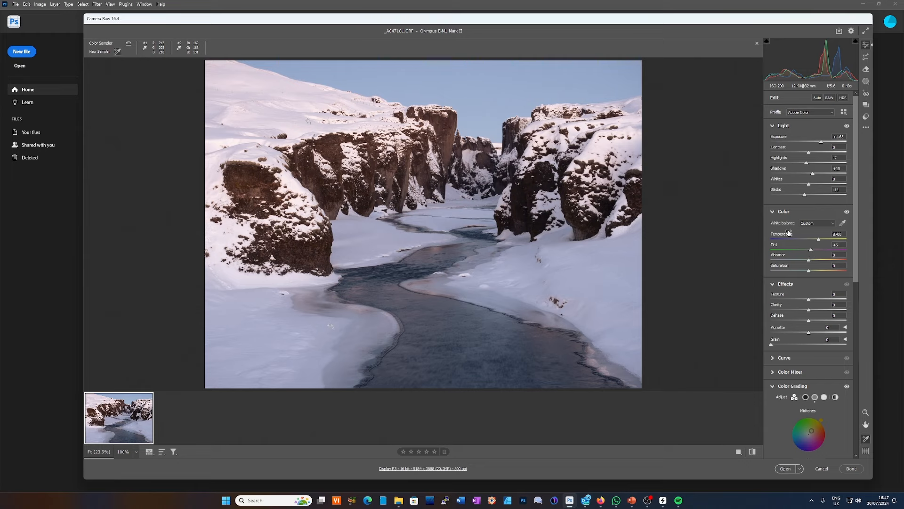
{"action": "mouse_move", "coordinate": [789, 233]}
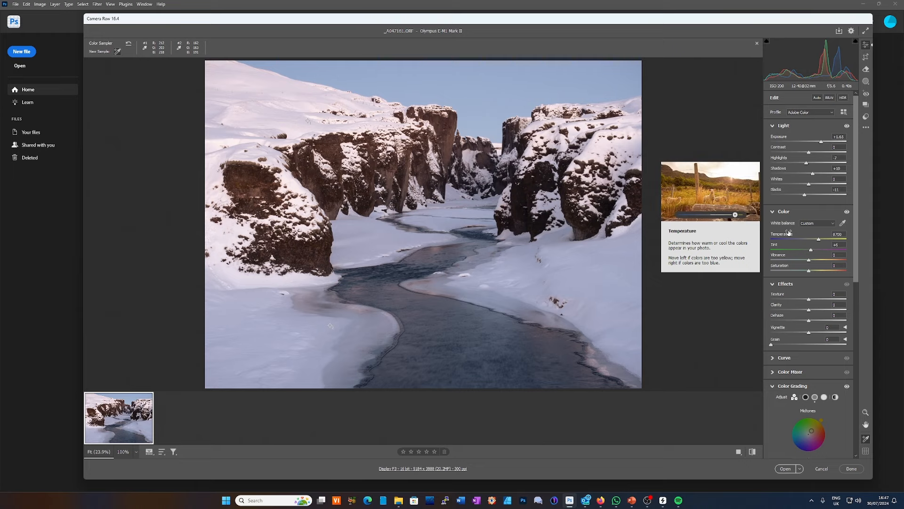